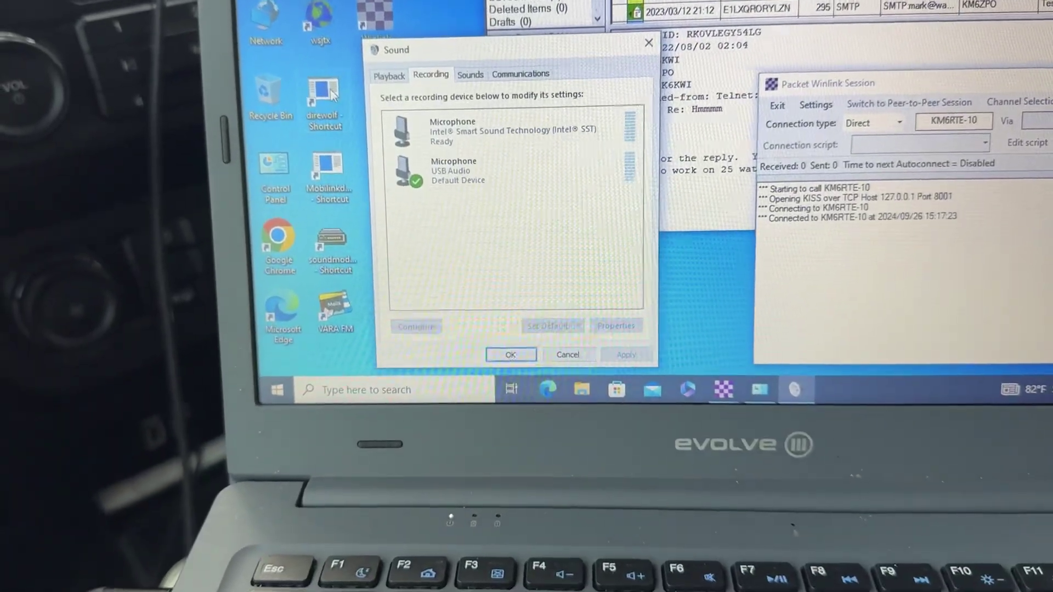
- Launch the Dire Wolf console from its desktop shortcut
double_click(331, 93)
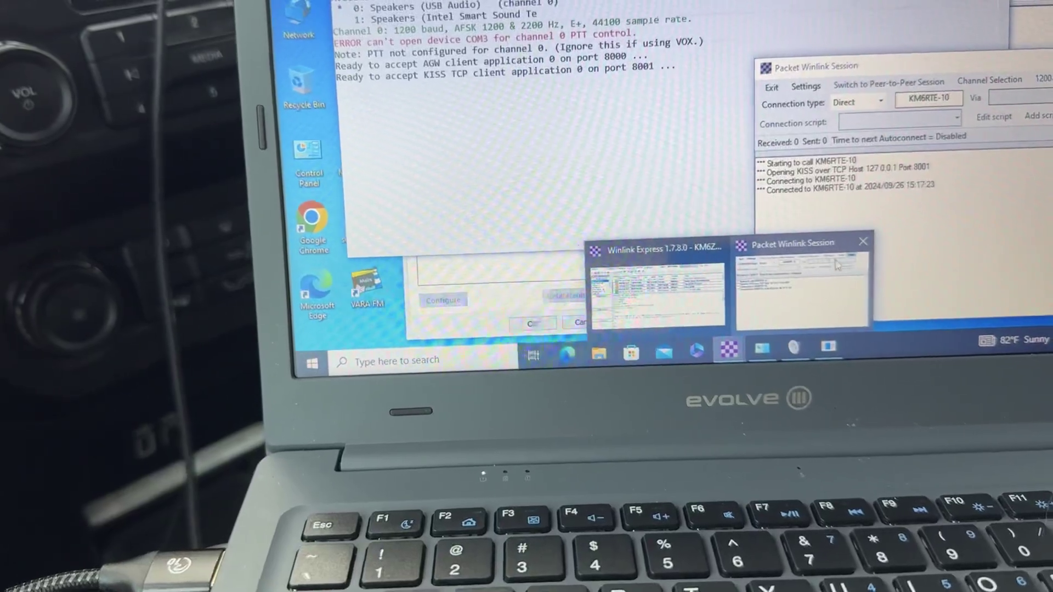
mouse_move(746, 309)
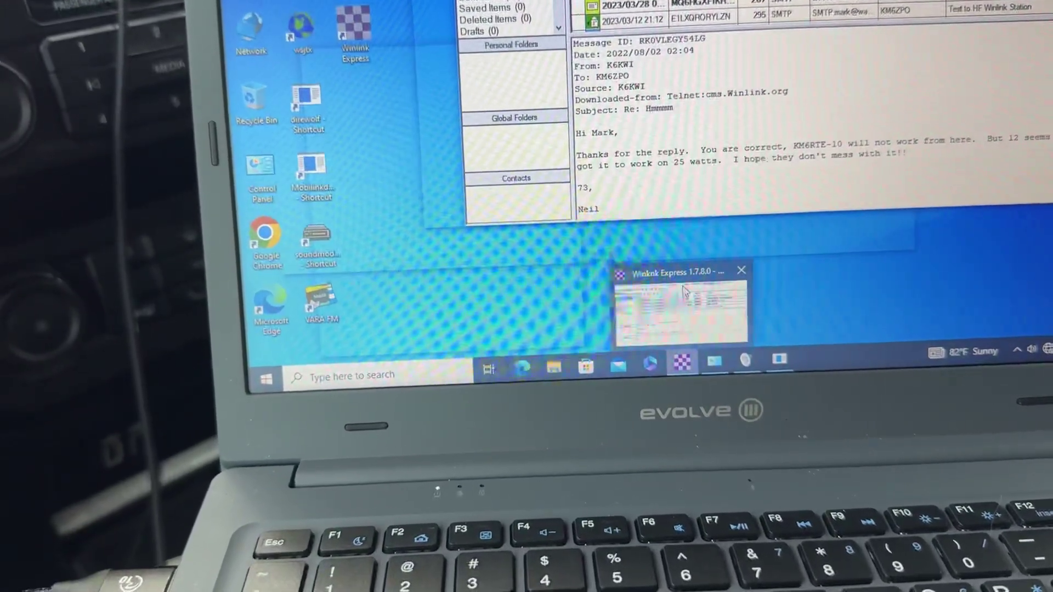
left_click(684, 289)
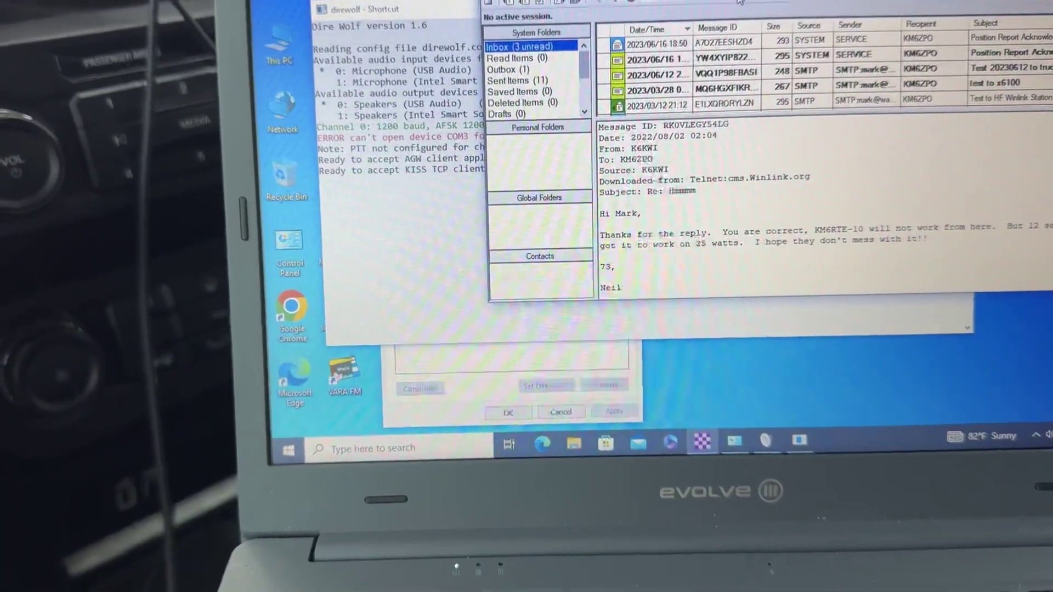
left_click(739, 3)
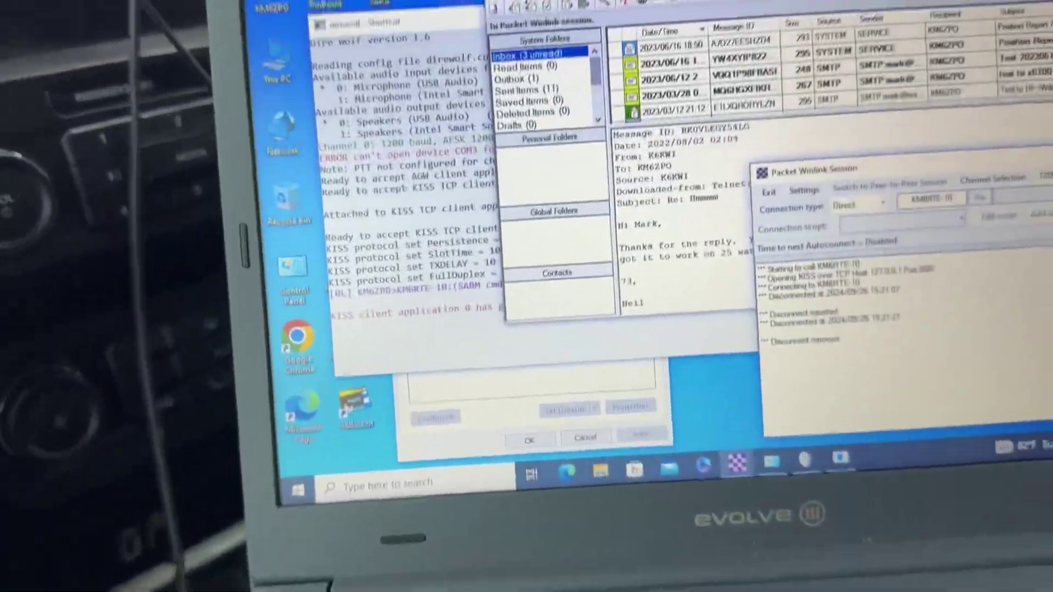
left_click(641, 377)
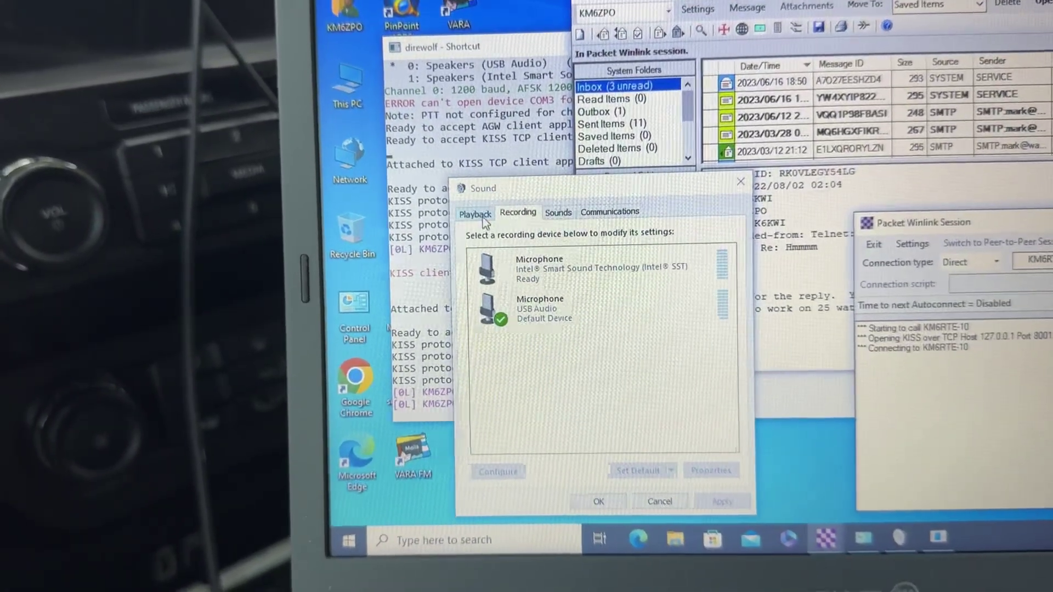
- Switch the Sound dialog to Playback devices, showing USB Audio speakers as default
left_click(477, 214)
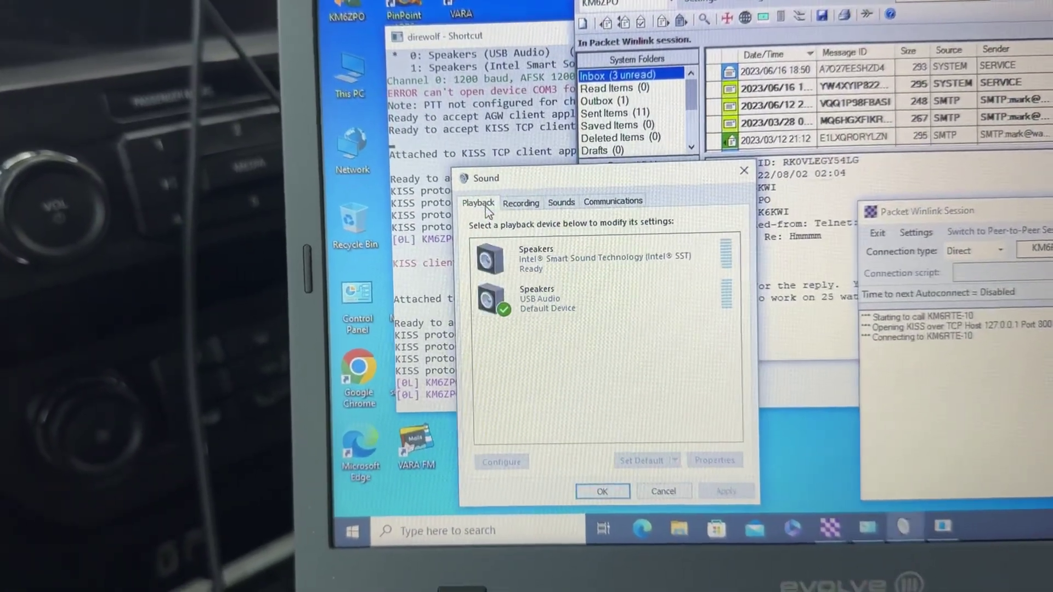